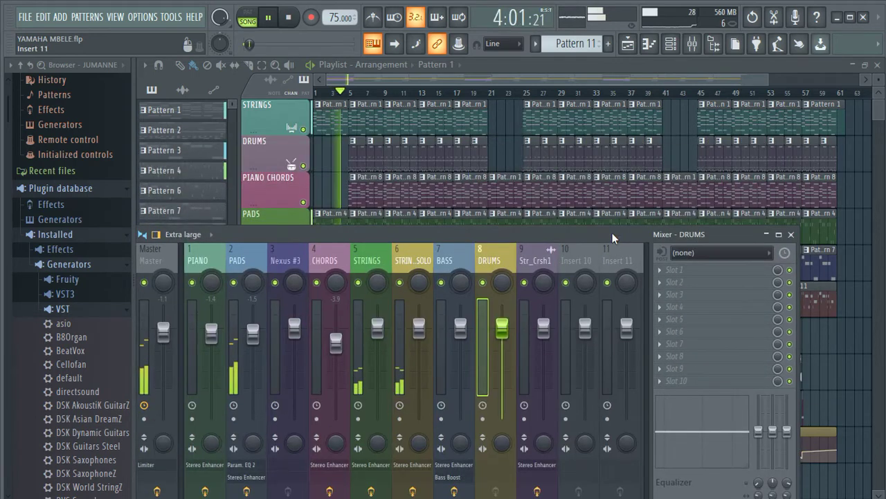
Step: Hide the mixer and look over all the tracks in the playlist arrangement
key(F9)
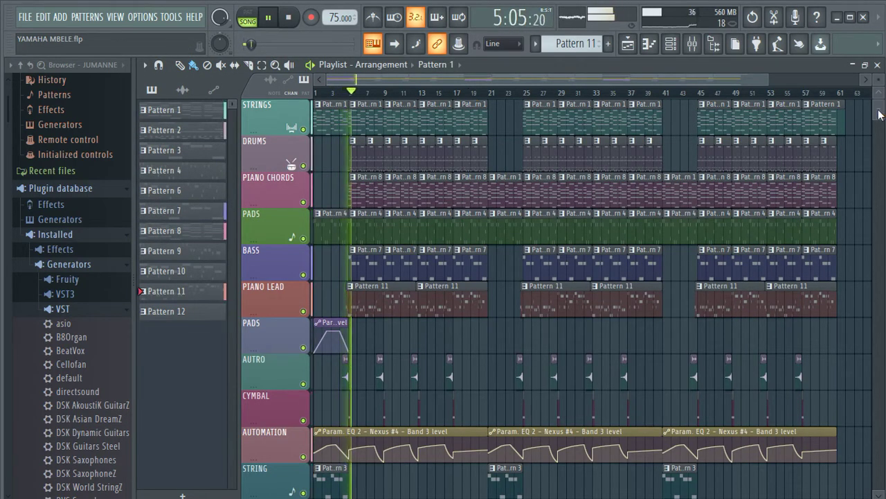
scroll(879, 115, down, 9)
scroll(878, 113, up, 9)
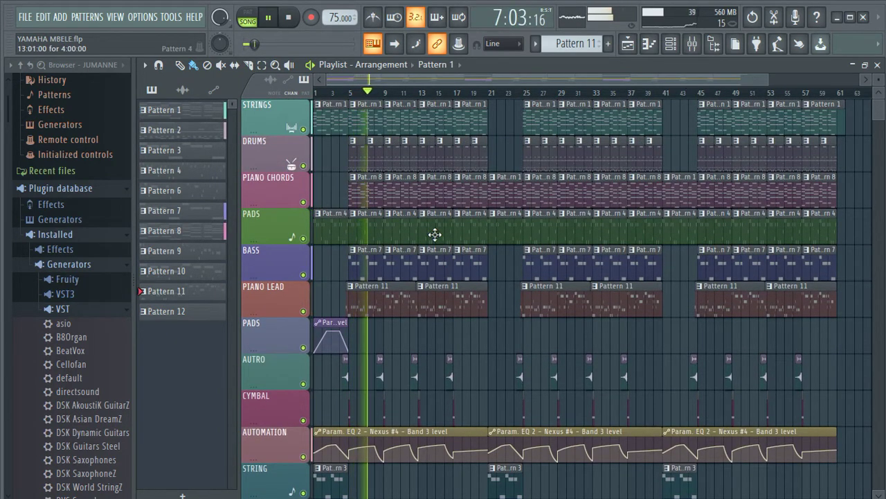
Step: Examine the notes of the PIANO LEAD clip (Pattern 11) in the piano roll through to the end, and return to the playlist
double_click(397, 310)
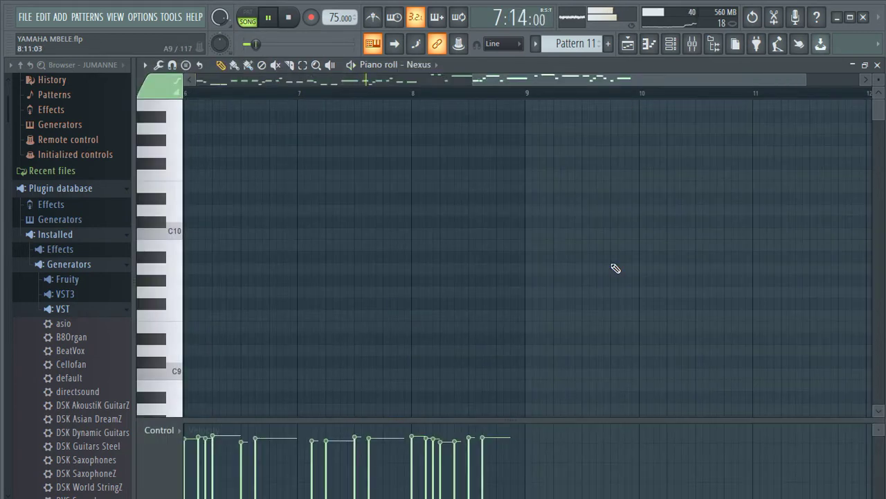
drag(884, 126, 884, 194)
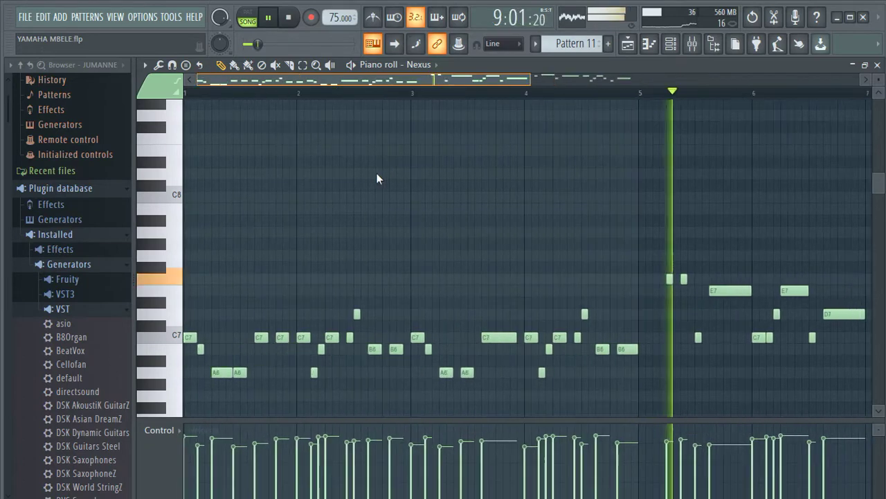
drag(406, 79, 807, 29)
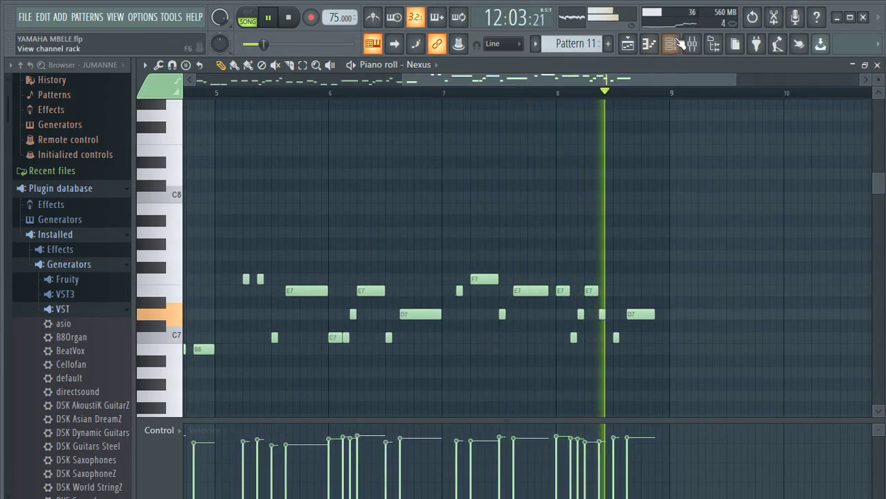
click(628, 43)
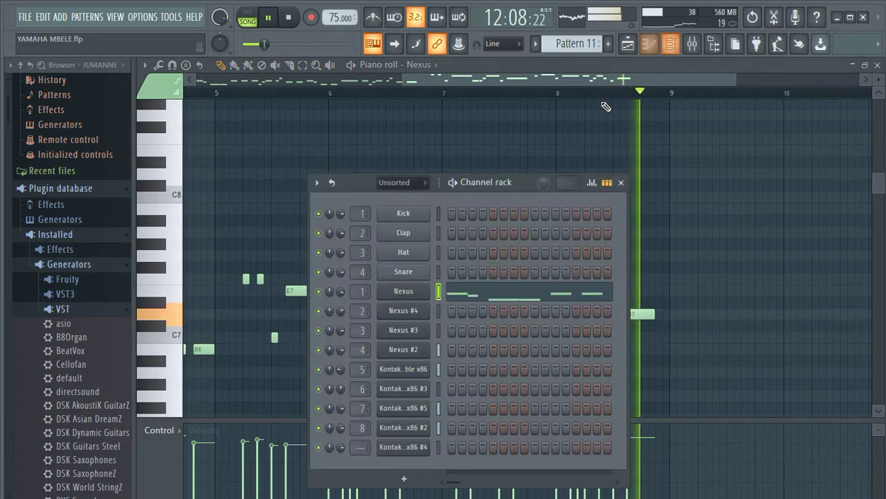
click(628, 44)
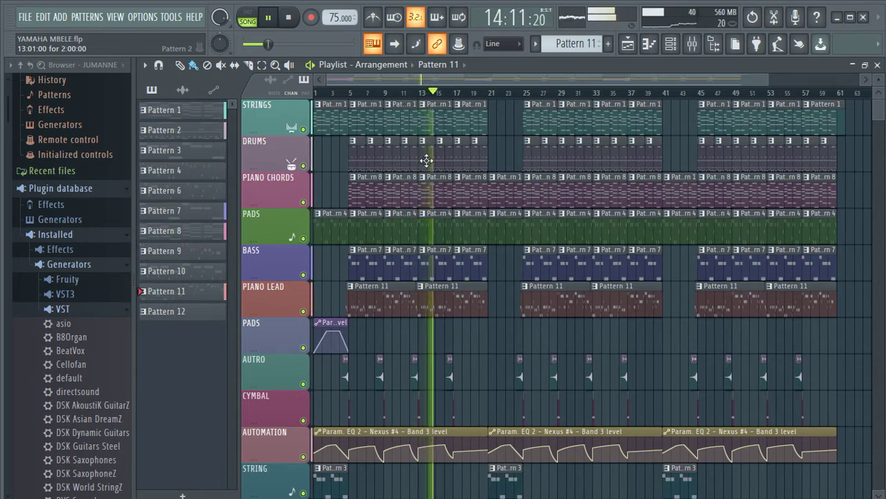
Step: Examine the chord notes of the PIANO CHORDS clip (Pattern 8) in the piano roll, from the first bar
double_click(437, 200)
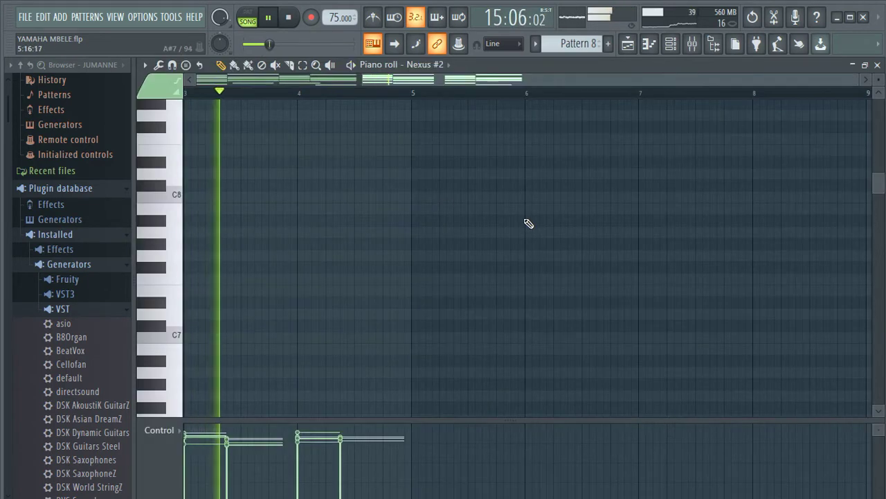
scroll(480, 118, left, 4)
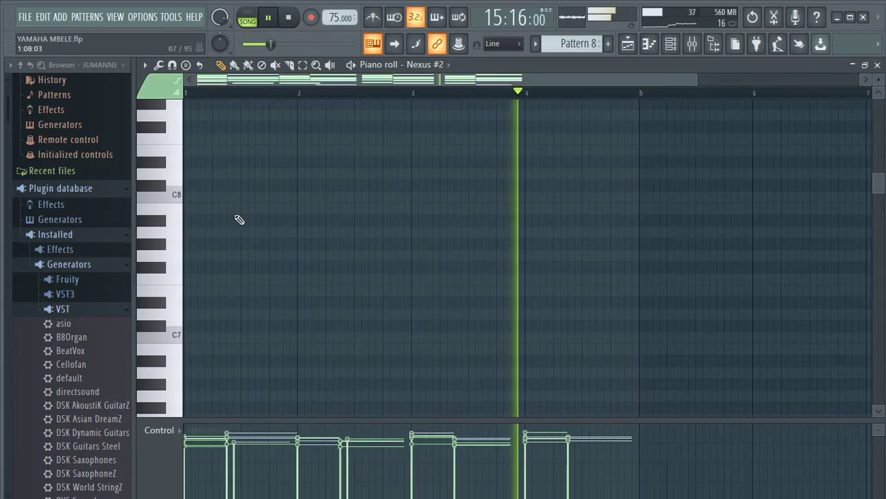
scroll(824, 176, down, 10)
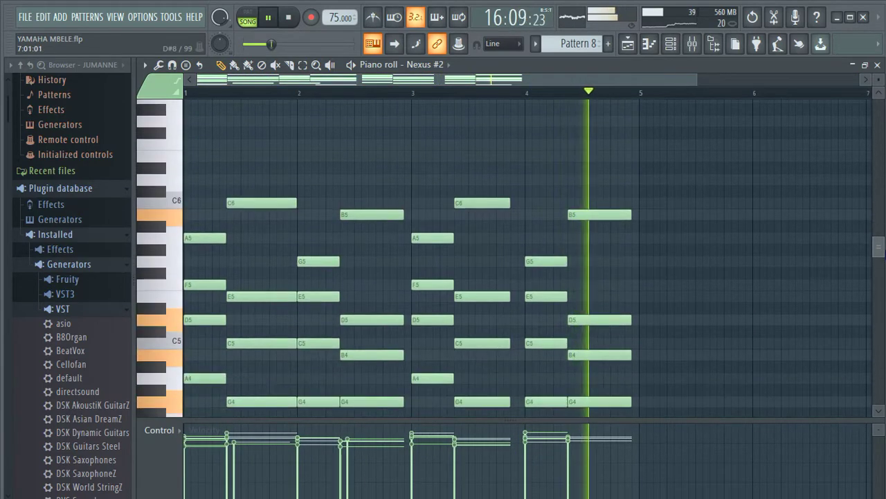
scroll(526, 256, down, 1)
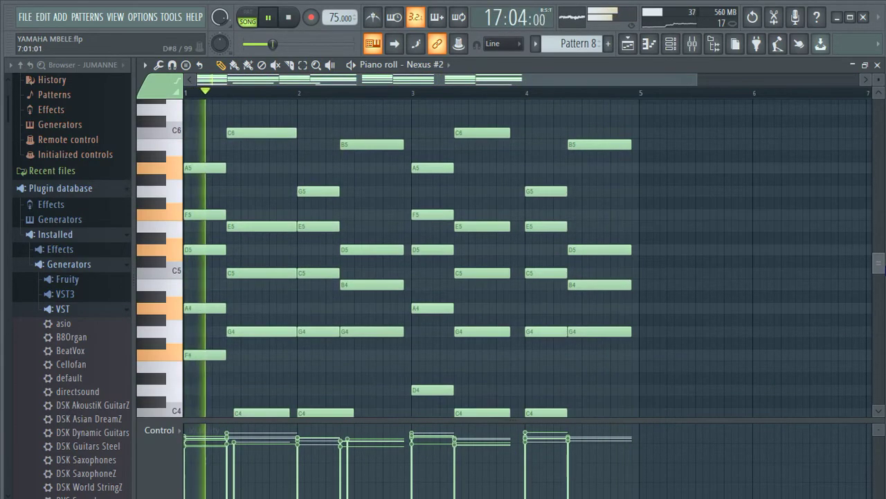
scroll(504, 258, down, 1)
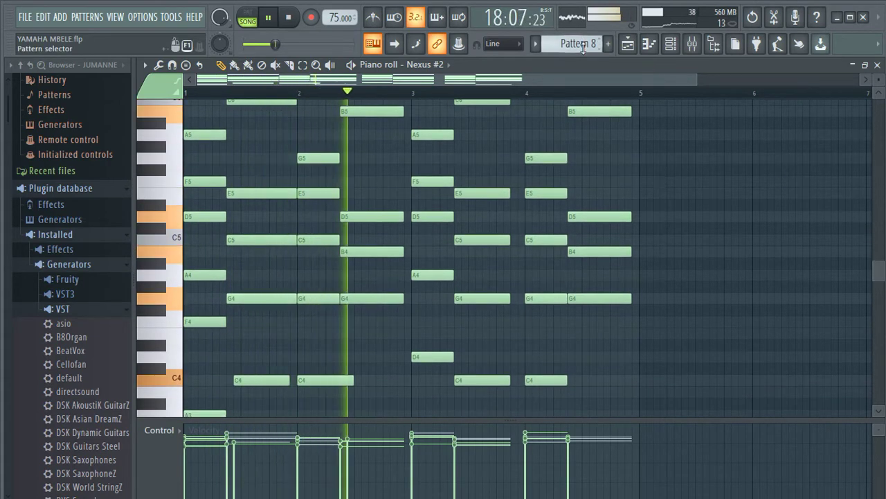
Step: Switch to Pattern 1, inspect its channels in the channel rack, and return to the playlist
scroll(569, 42, up, 6)
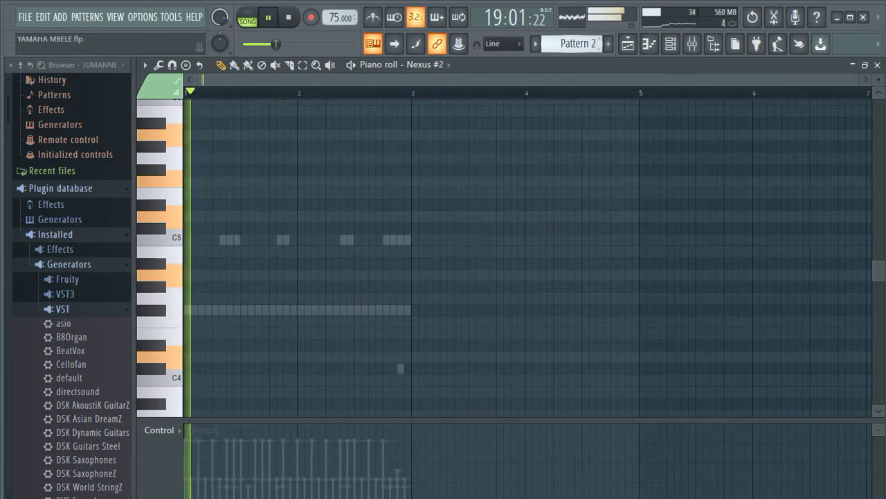
scroll(574, 43, up, 1)
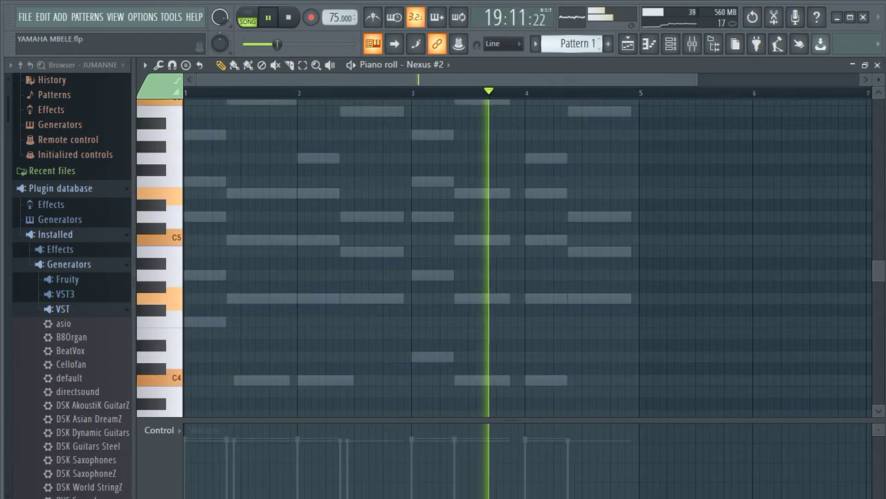
click(671, 42)
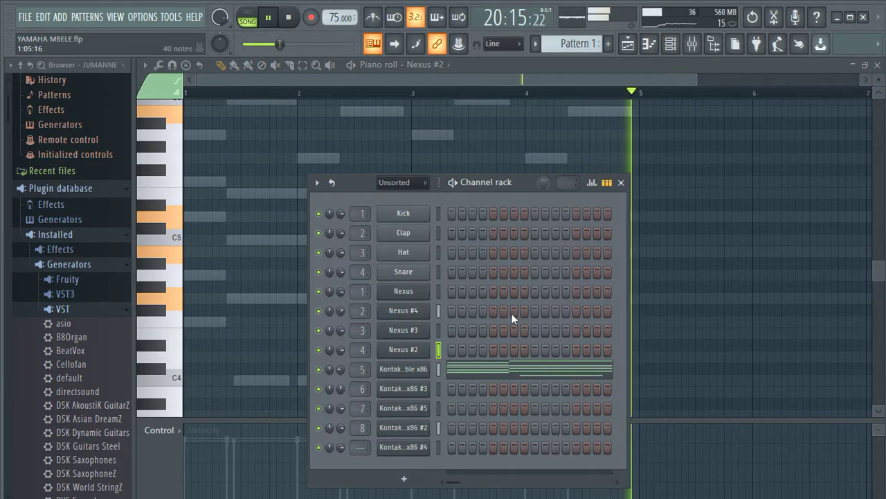
click(628, 44)
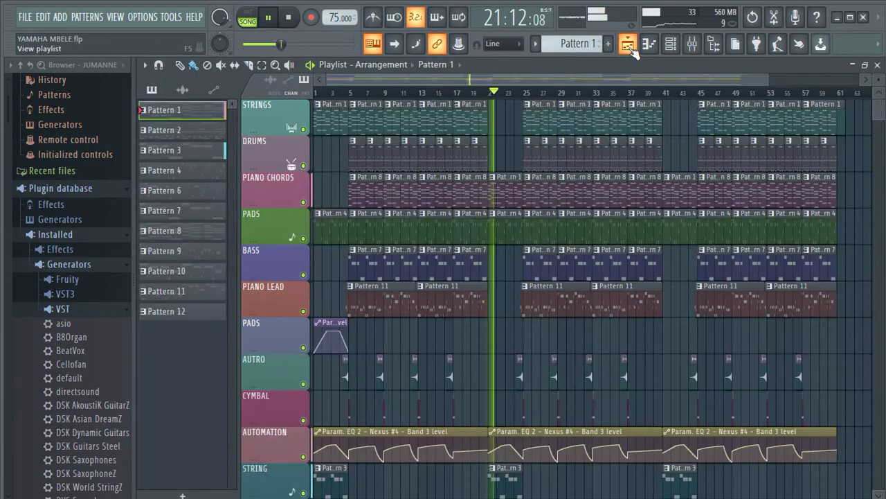
Step: Examine the PADS clip's notes (Pattern 4) in the piano roll, and show the mixer lower over it
double_click(507, 237)
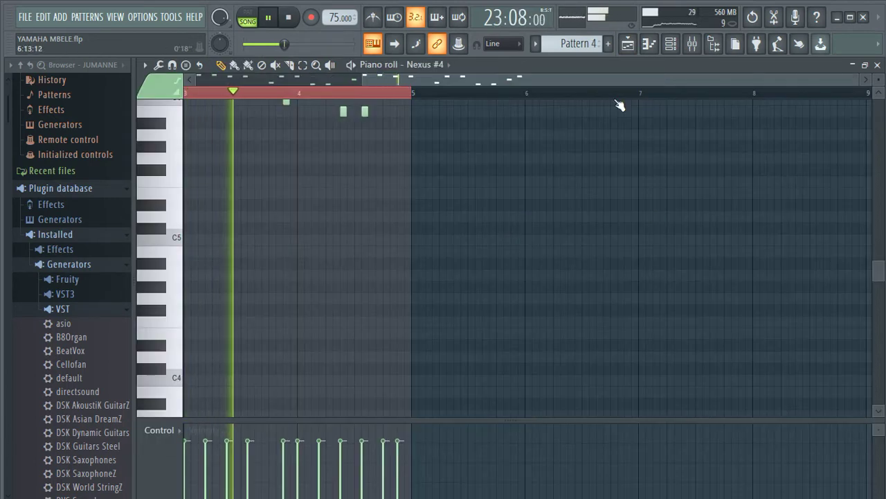
drag(878, 270, 878, 239)
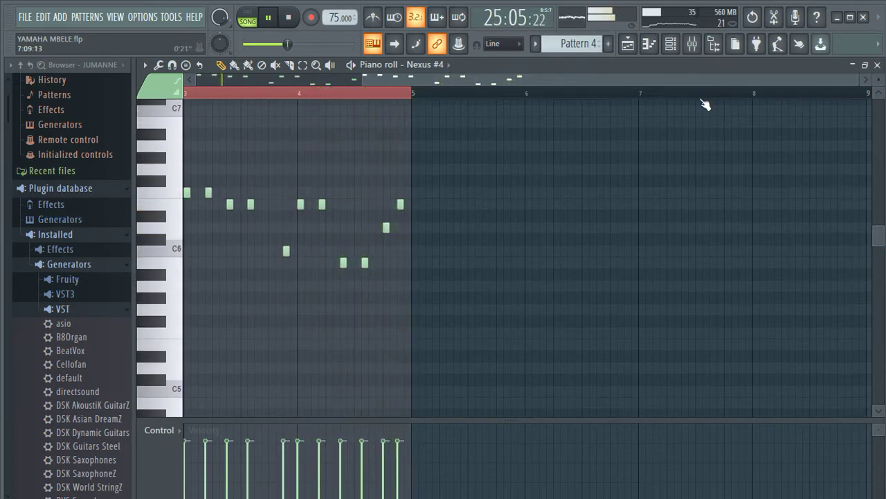
key(ctrl+b)
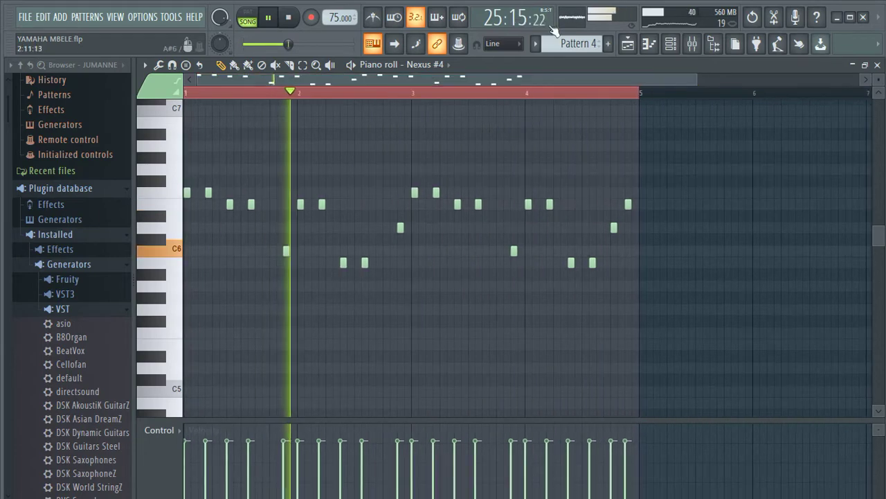
click(692, 43)
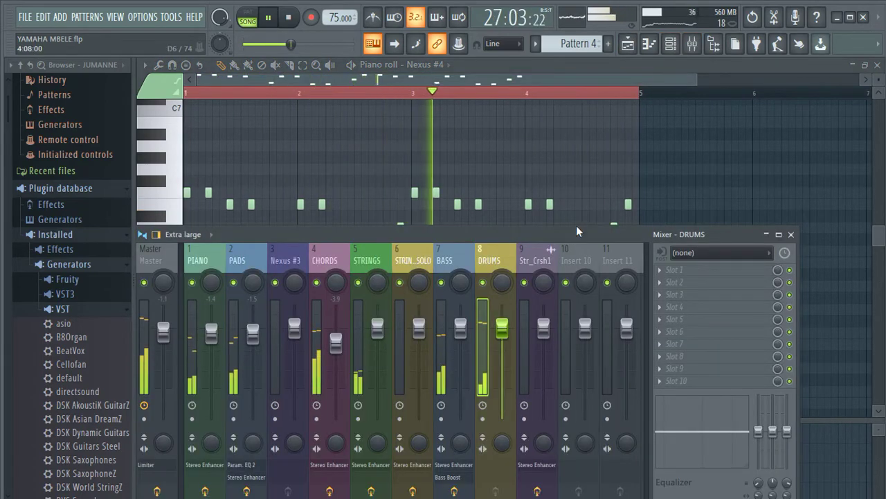
drag(575, 236, 690, 329)
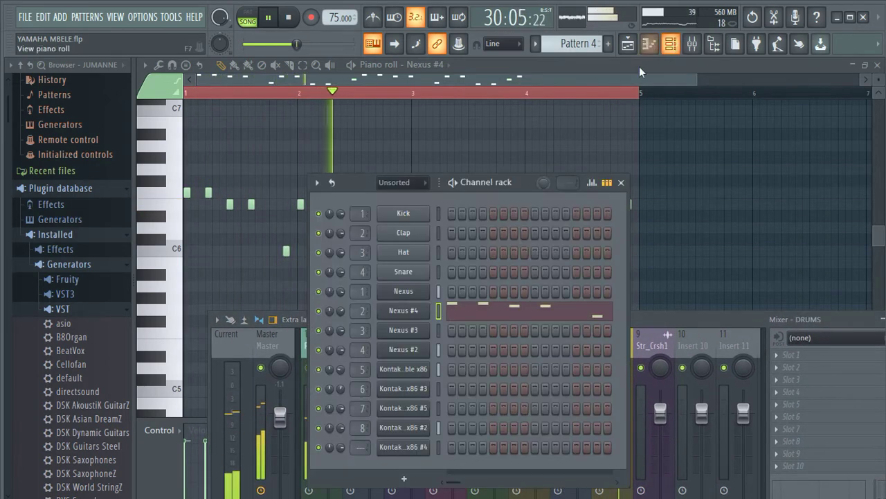
Step: Select Pattern 9 with the channel rack shown and examine the Nexus #3 notes in the piano roll
click(670, 44)
scroll(573, 43, down, 2)
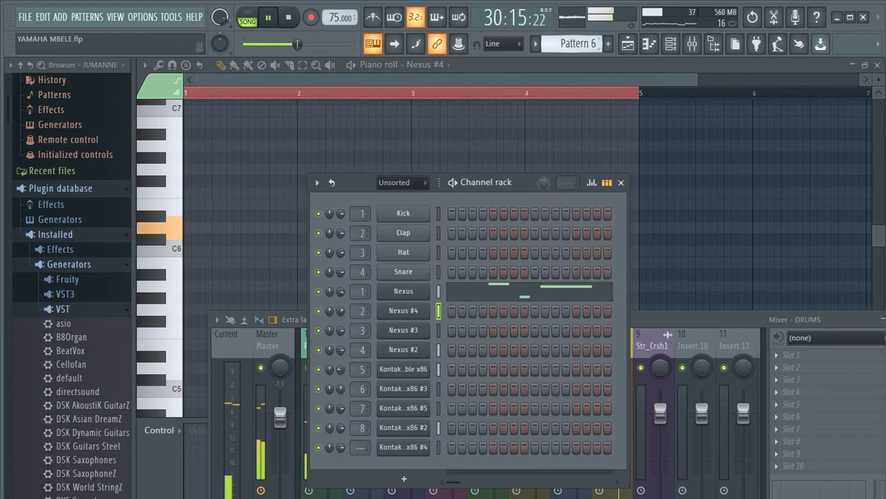
scroll(573, 42, down, 3)
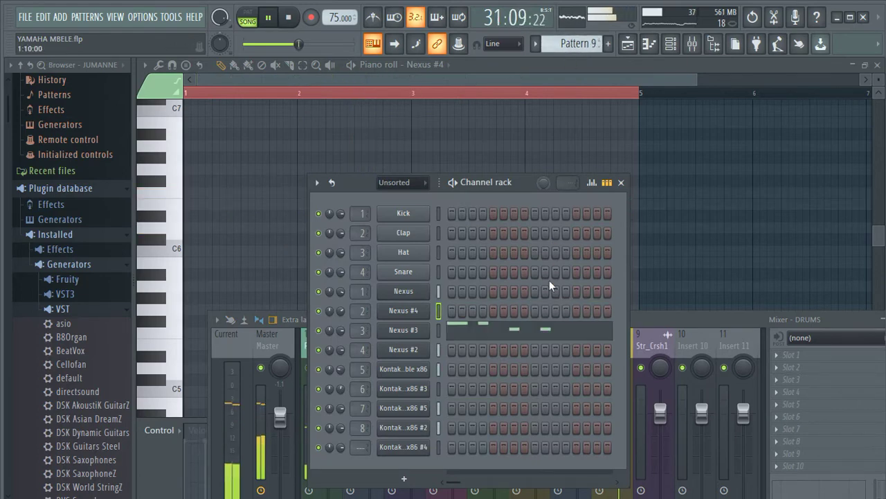
click(581, 330)
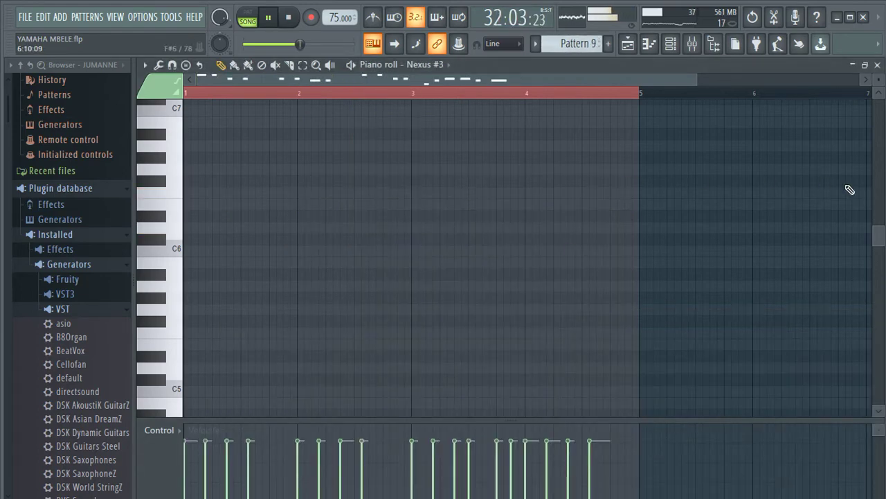
drag(880, 237, 882, 293)
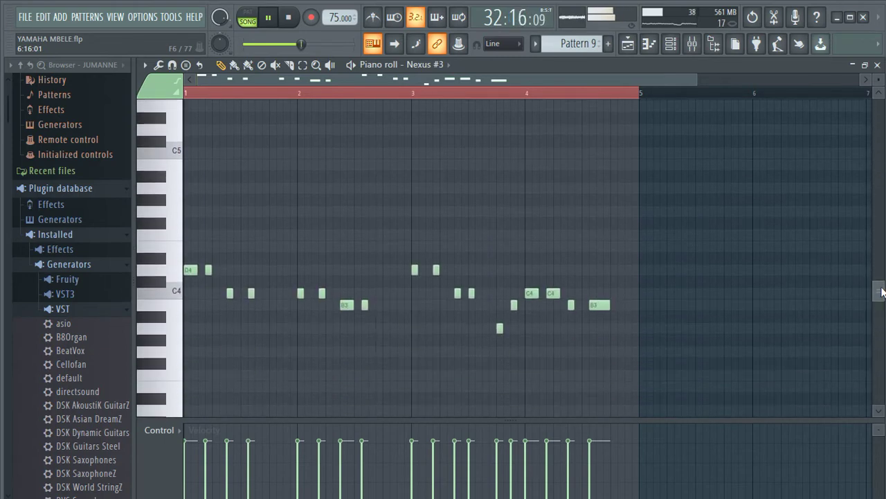
Step: Show the mixer and move it up over the piano roll until its tracks and effect slots are fully in view
click(692, 44)
drag(617, 314, 607, 167)
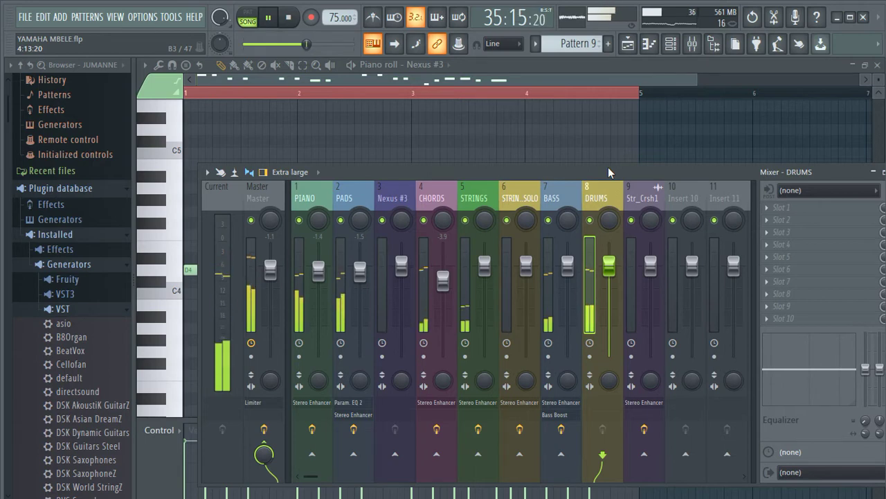
drag(608, 166, 604, 114)
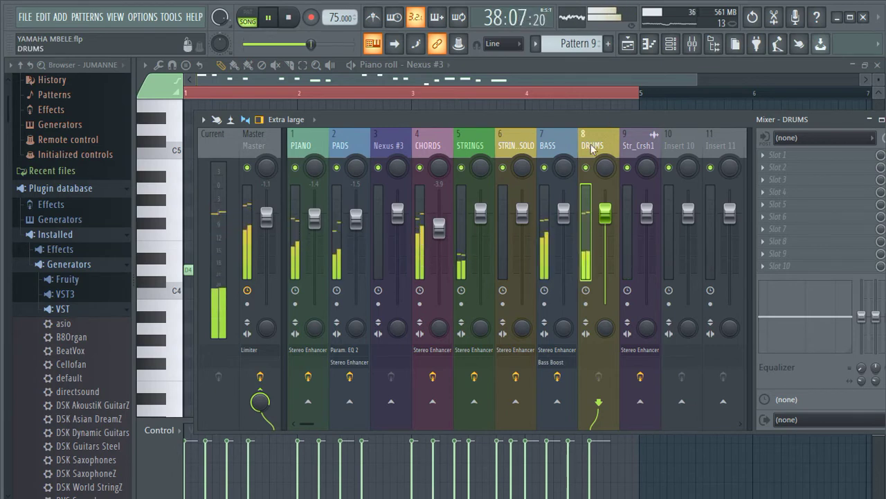
Step: Try the mixer's Compact and Compact 2 layouts, settle on Compact alt, and move the mixer down clear of the notes
click(298, 120)
click(301, 135)
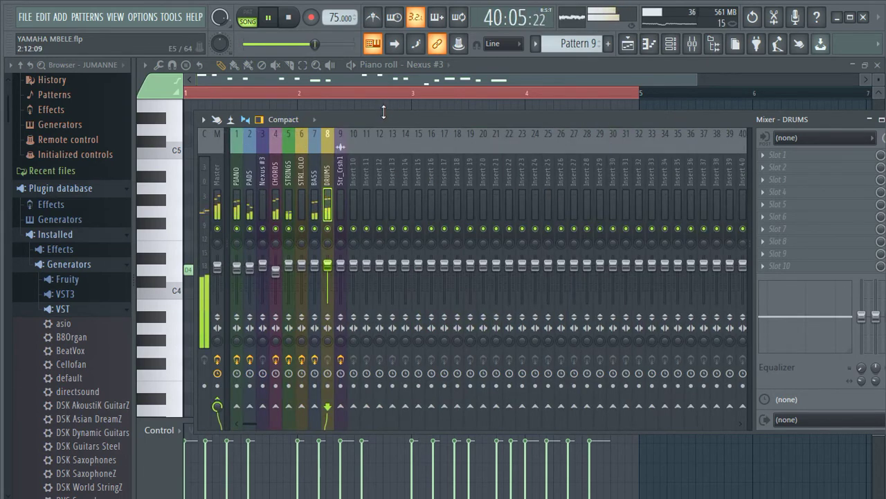
click(286, 119)
click(293, 147)
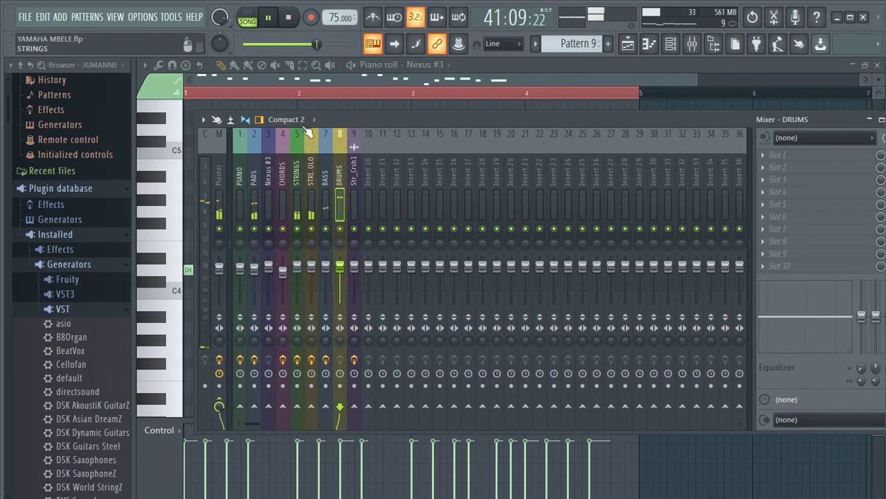
click(299, 116)
click(297, 160)
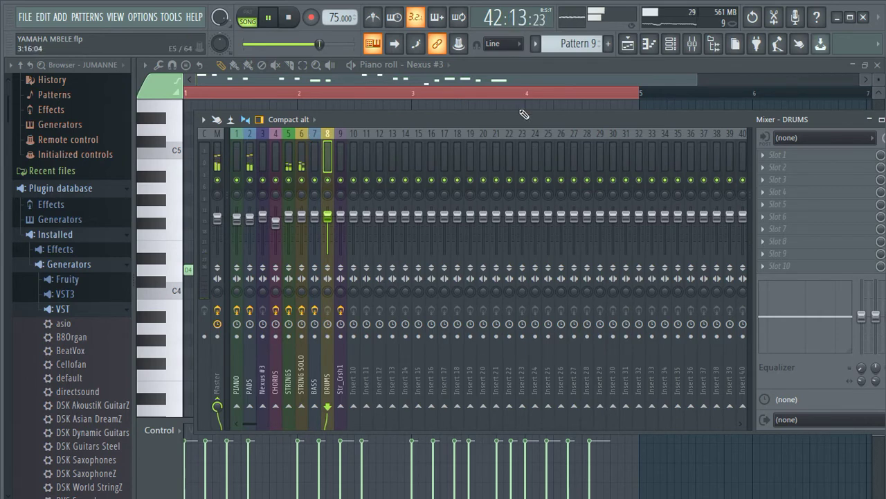
drag(519, 121, 609, 390)
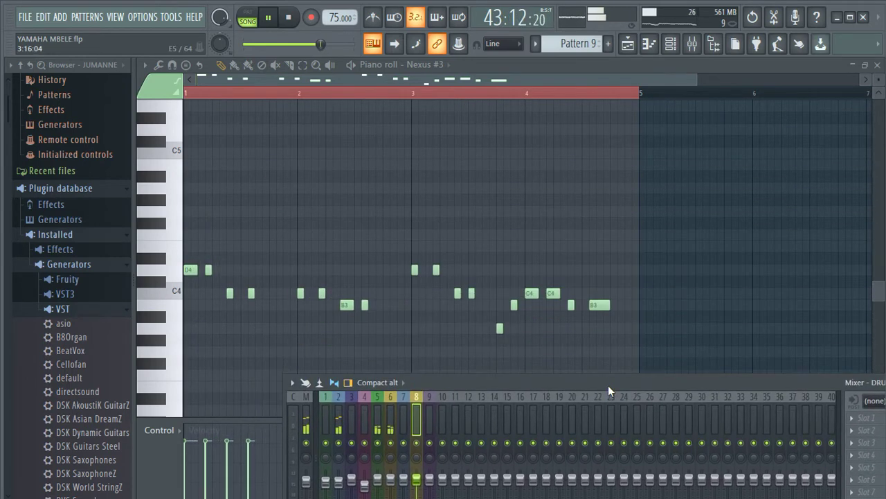
Step: Open the Nexus (PIANO) channel's plugin interface from the channel rack and move its window up so it is fully visible
click(670, 45)
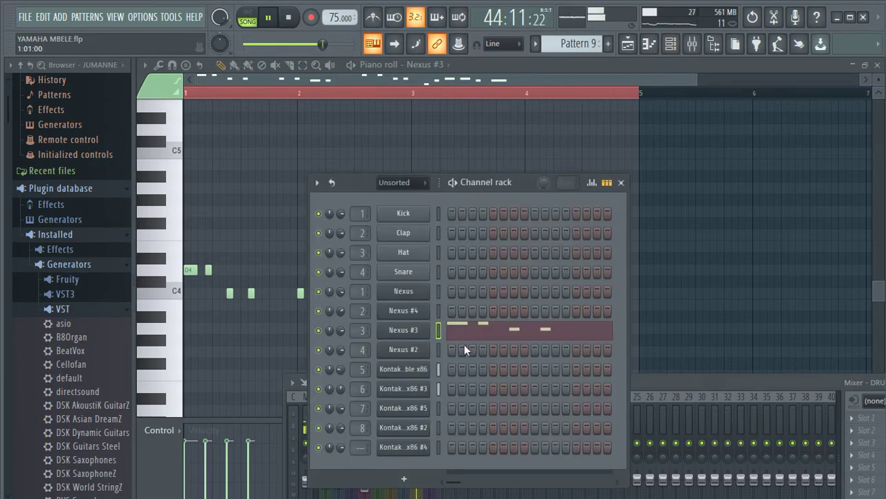
click(419, 292)
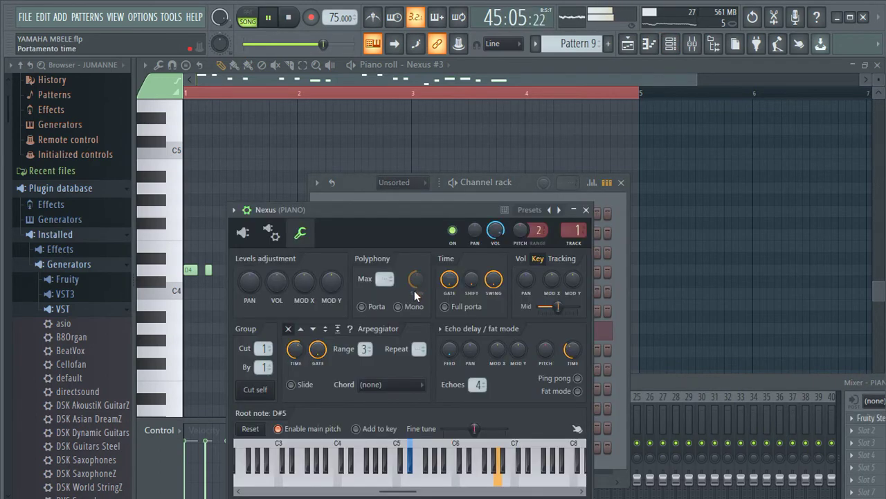
click(245, 233)
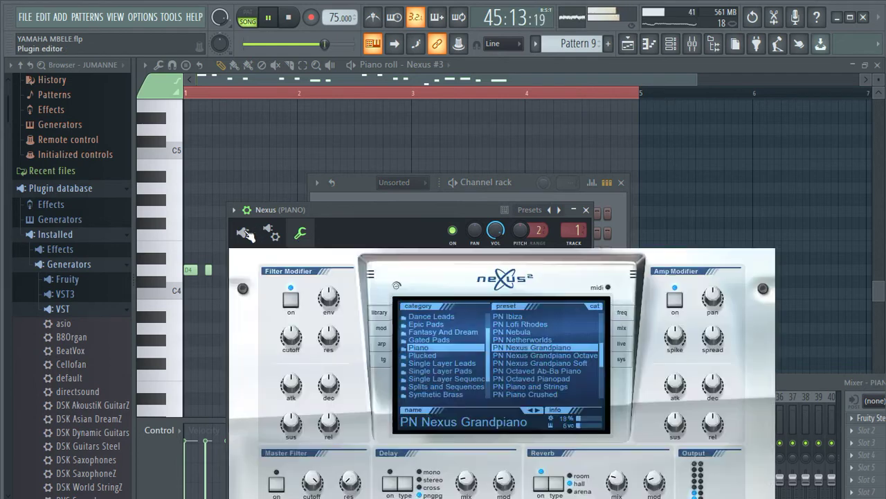
drag(483, 210, 407, 110)
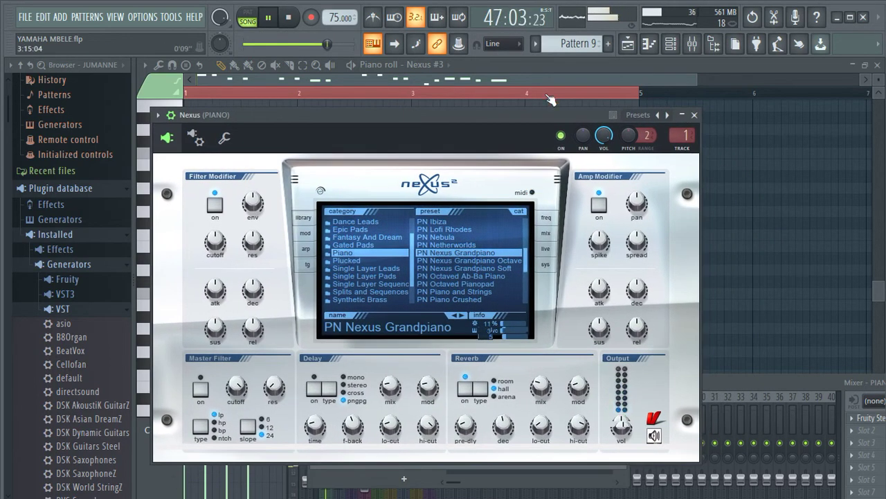
Step: Move the Nexus (PIANO) plugin window down, bring up the channel rack and reopen the Nexus #3 notes in the piano roll
drag(511, 114, 454, 328)
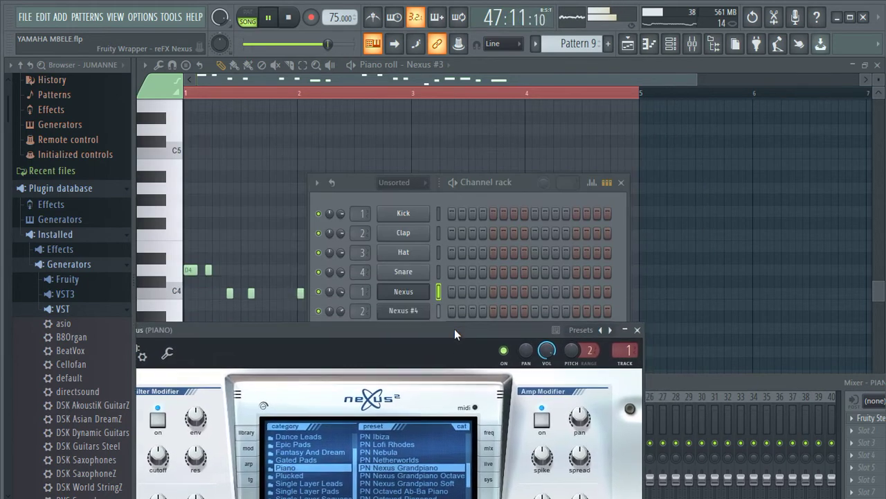
click(675, 45)
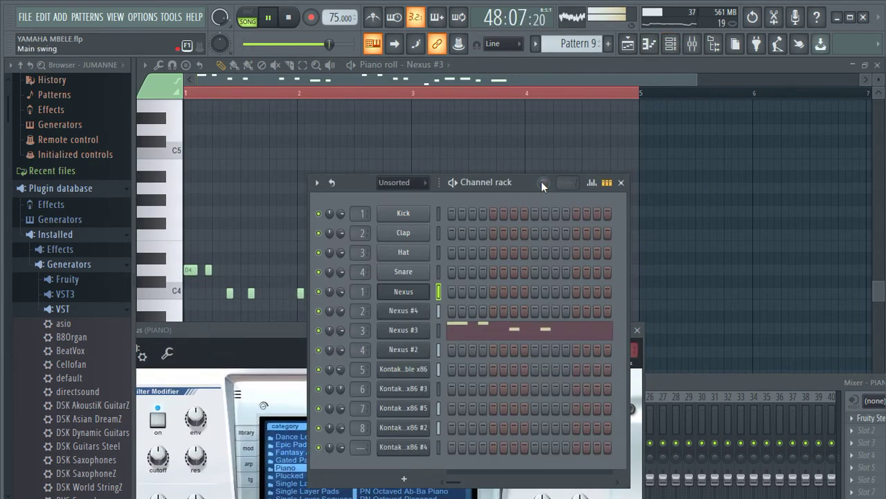
click(574, 334)
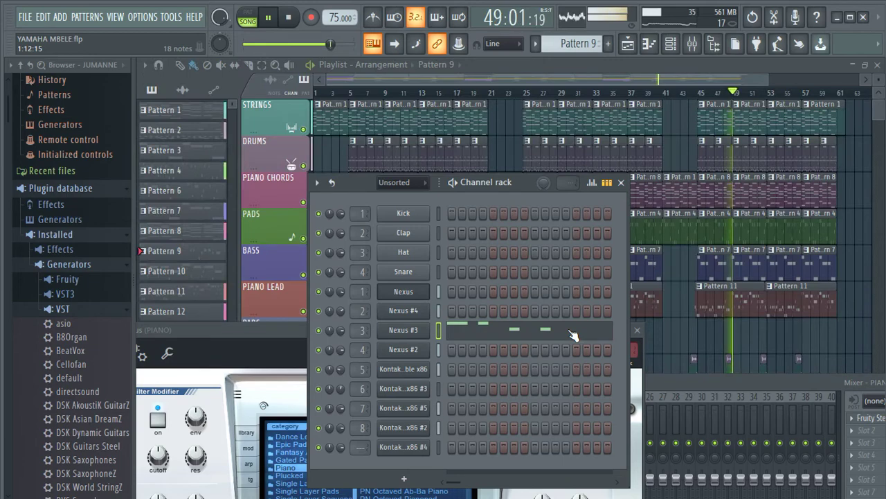
click(574, 333)
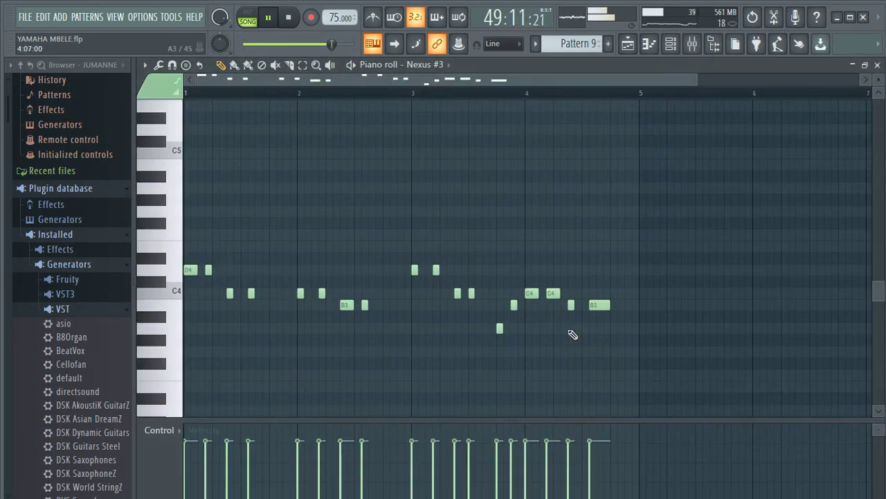
Step: Show the channel rack and the mixer over the piano roll, moving the mixer up until its tracks and effect slots are visible
click(671, 44)
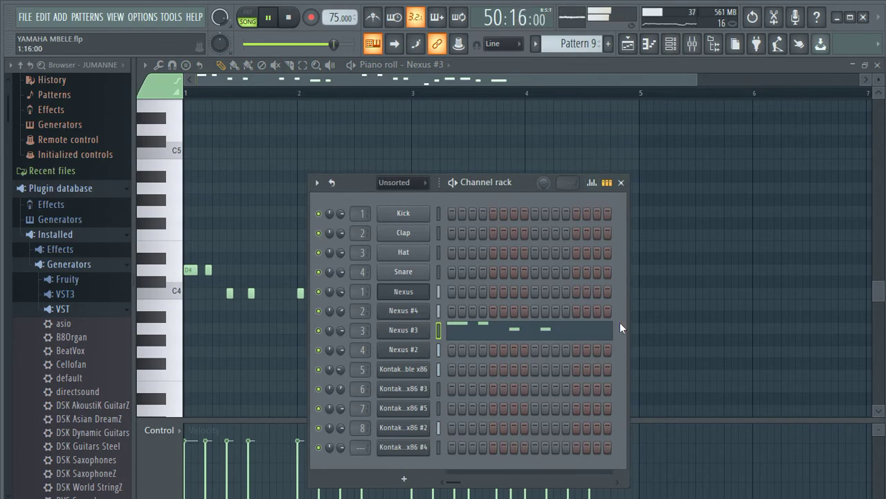
click(692, 46)
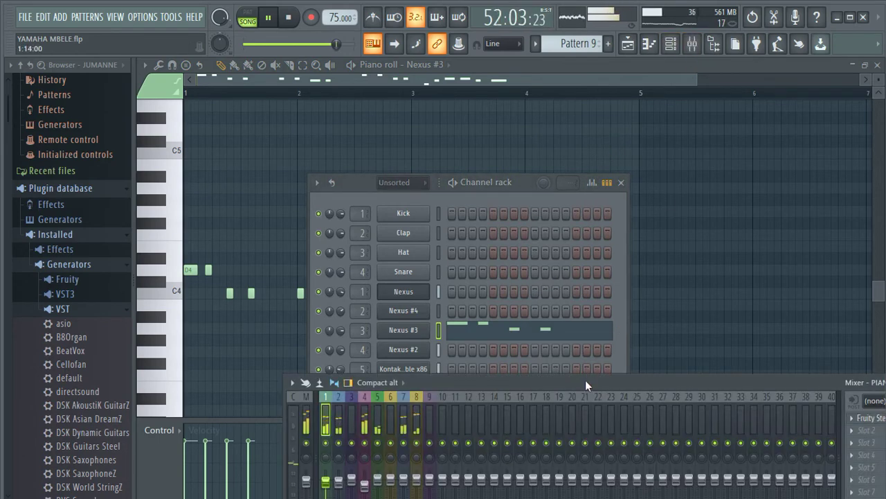
drag(585, 379, 522, 143)
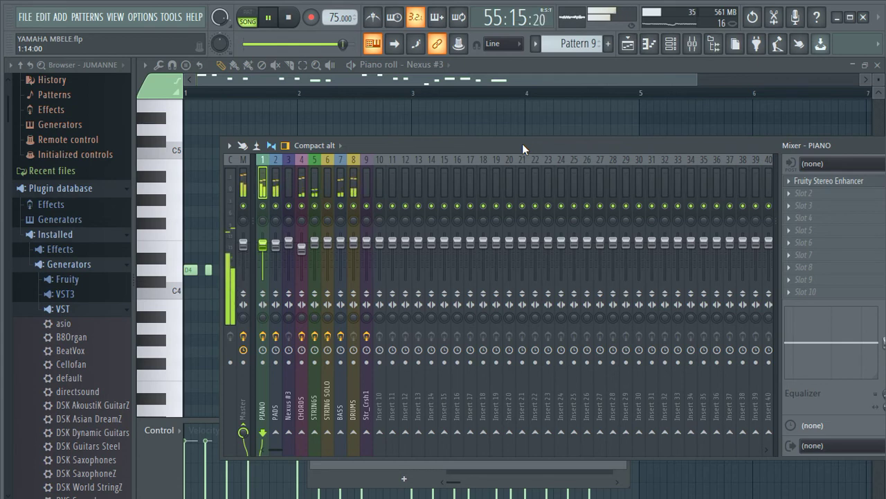
Step: Bring up the playlist and examine the arrangement's clips close up, from the opening bars to the song's end around bar 61
click(627, 44)
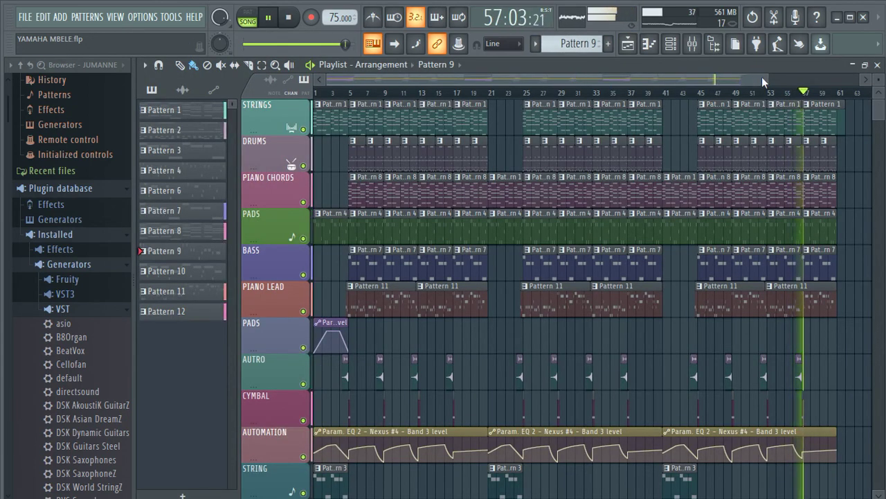
drag(761, 77, 390, 176)
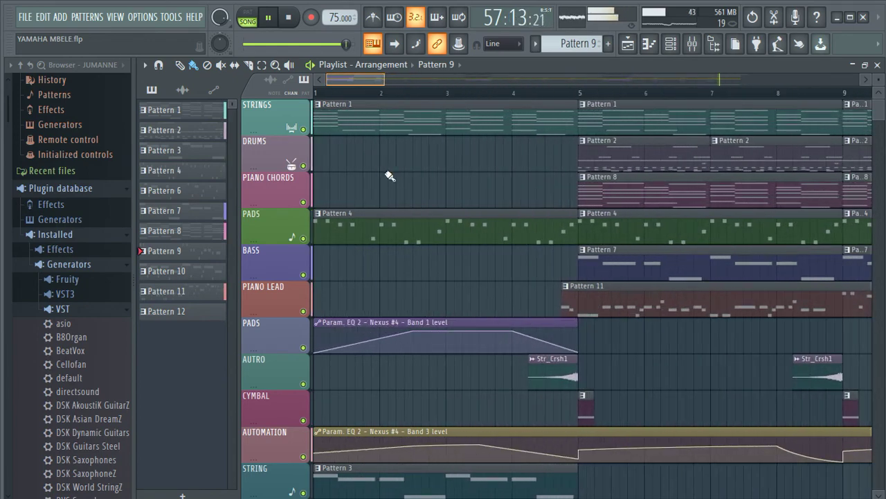
drag(374, 87, 749, 60)
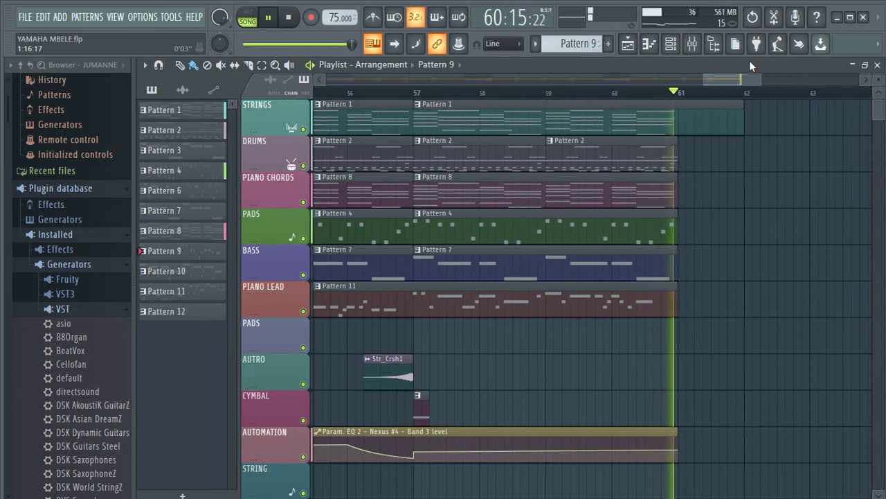